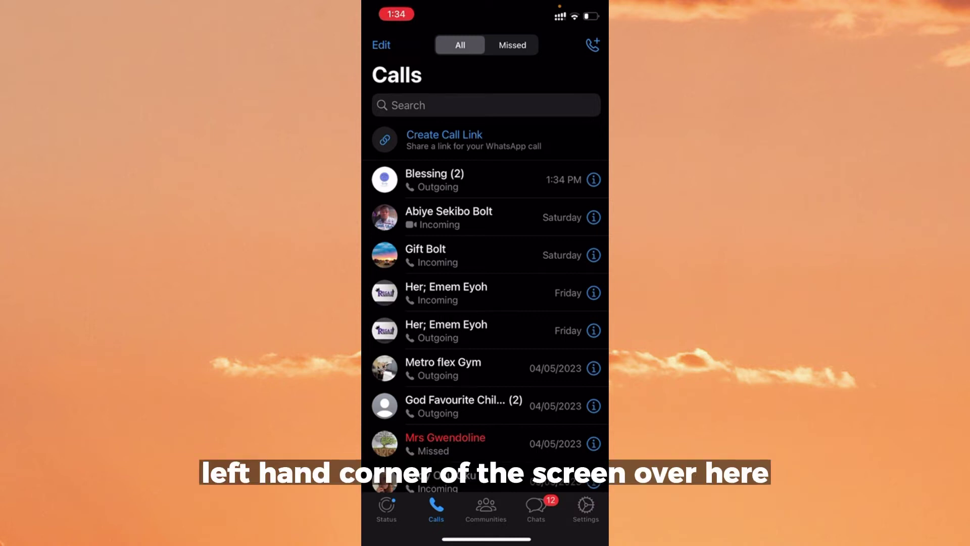
- Delete the Blessing (2) entry at the top of the WhatsApp calls log
{"action": "left_click", "coordinate": [381, 44]}
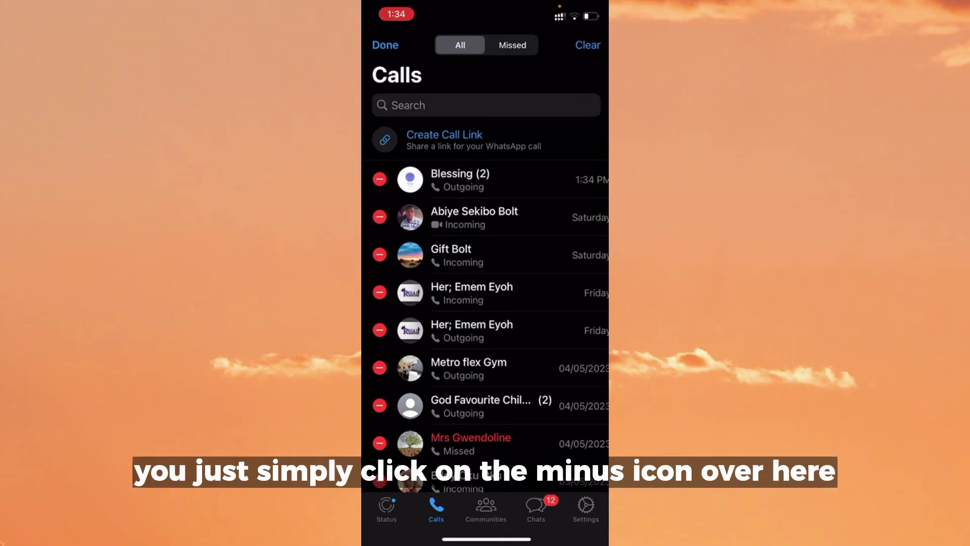
{"action": "left_click", "coordinate": [379, 179]}
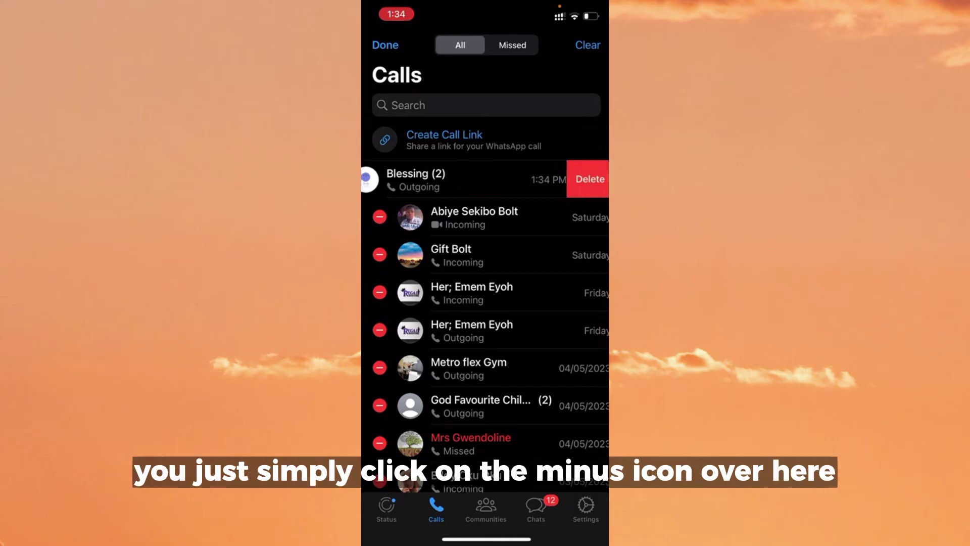
{"action": "left_click", "coordinate": [586, 179]}
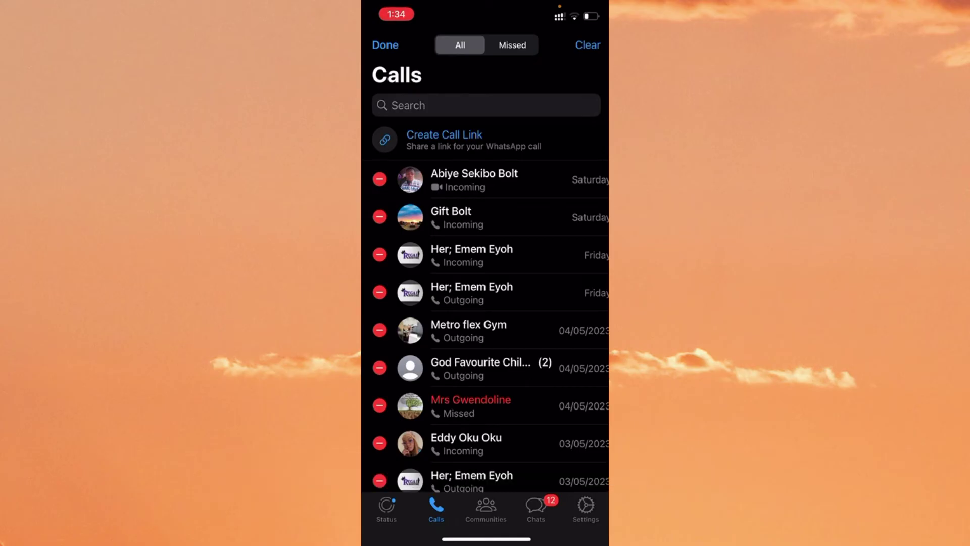
{"action": "left_click", "coordinate": [385, 45]}
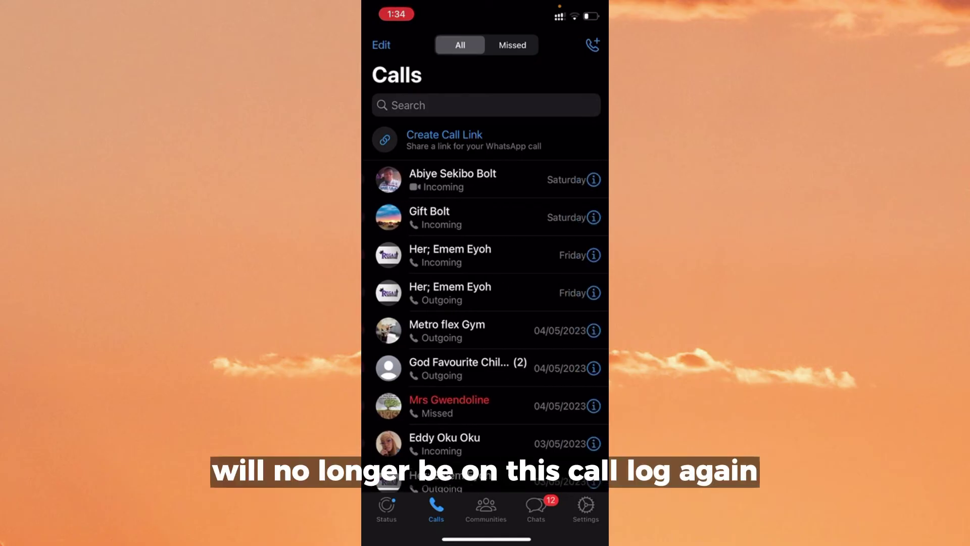
{"action": "scroll", "coordinate": [485, 303], "scroll_direction": "down", "scroll_amount": 3}
{"action": "scroll", "coordinate": [486, 303], "scroll_direction": "up", "scroll_amount": 3}
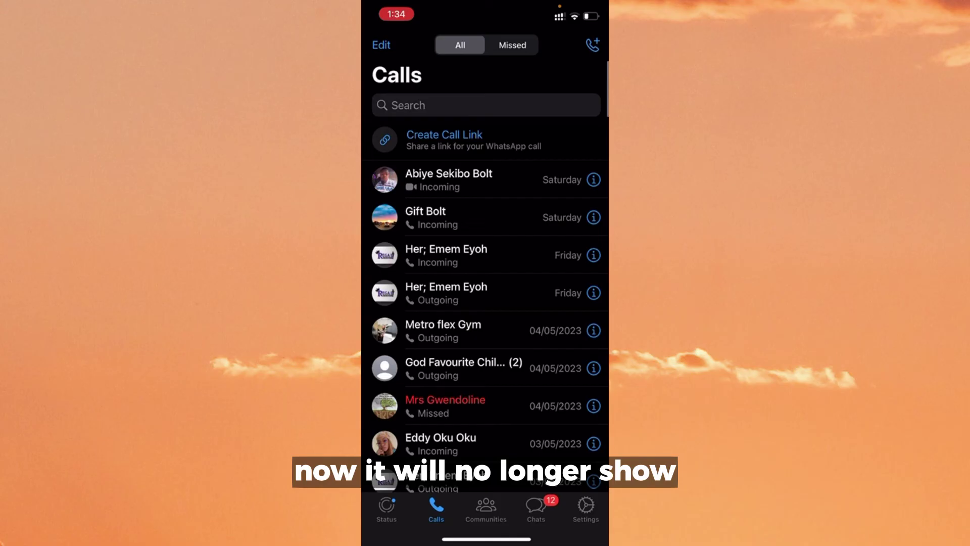